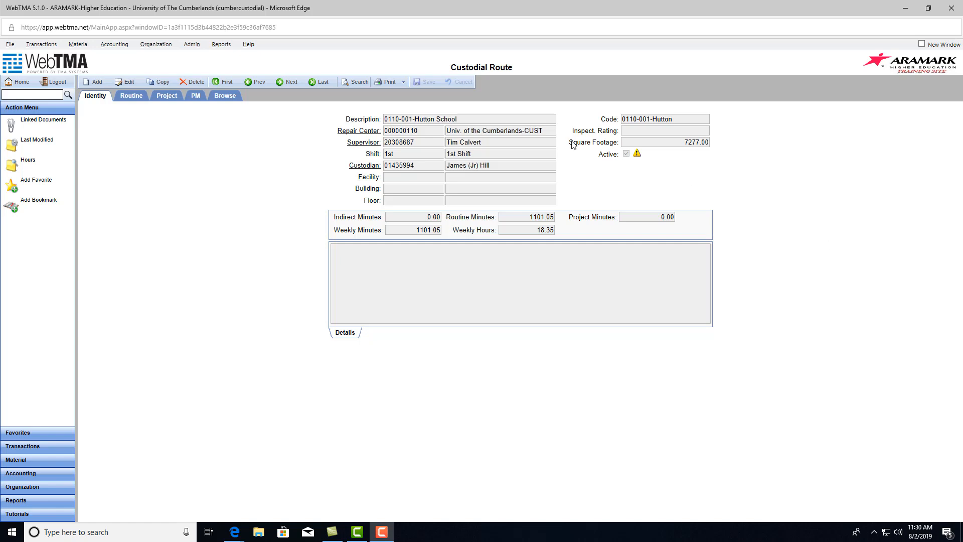
# Browse the organization's building records and open ADH-1554, Angel Dale House-1554.
pyautogui.click(151, 46)
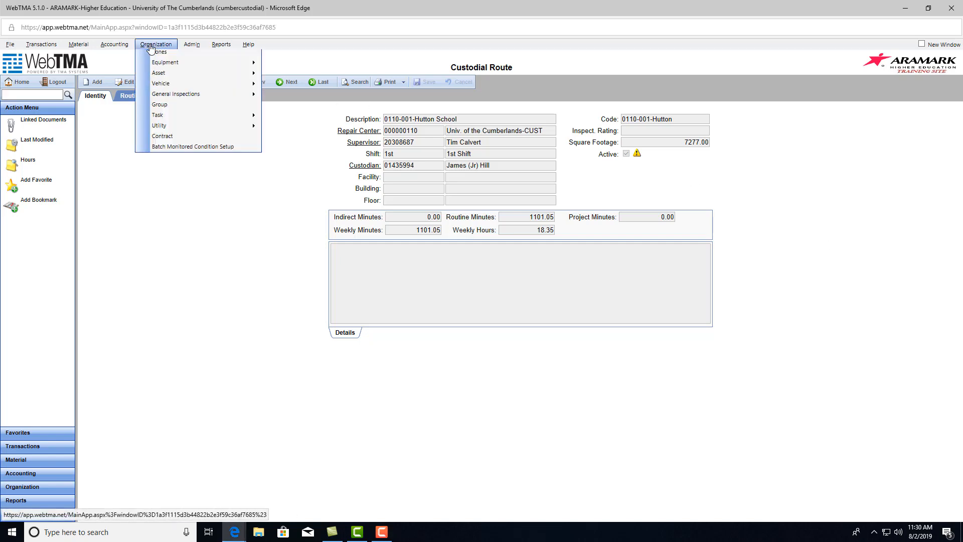
pyautogui.moveTo(178, 143)
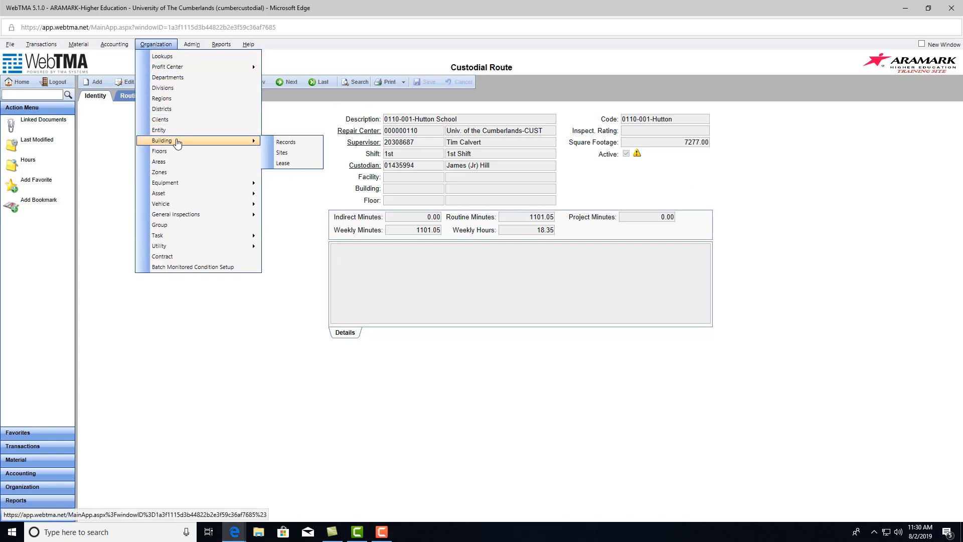
pyautogui.click(302, 146)
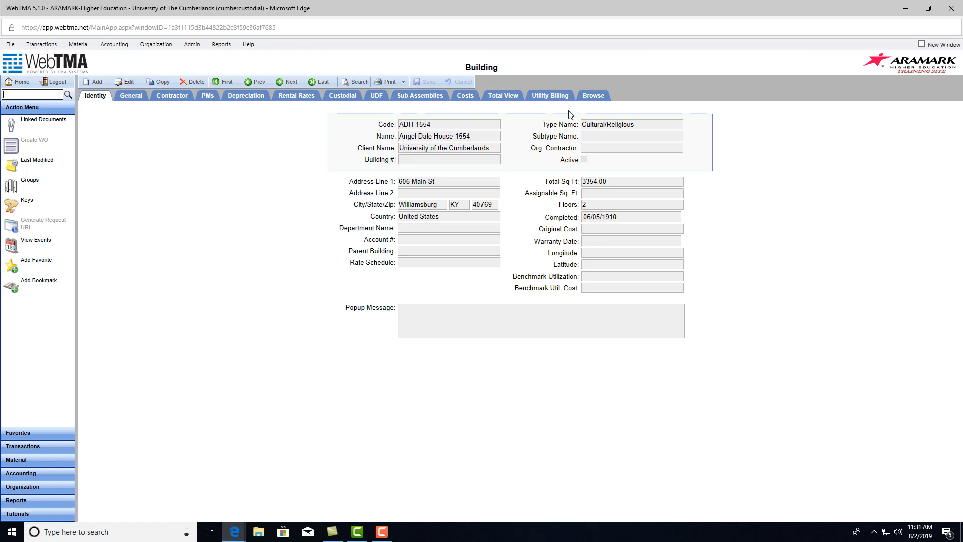
pyautogui.click(593, 97)
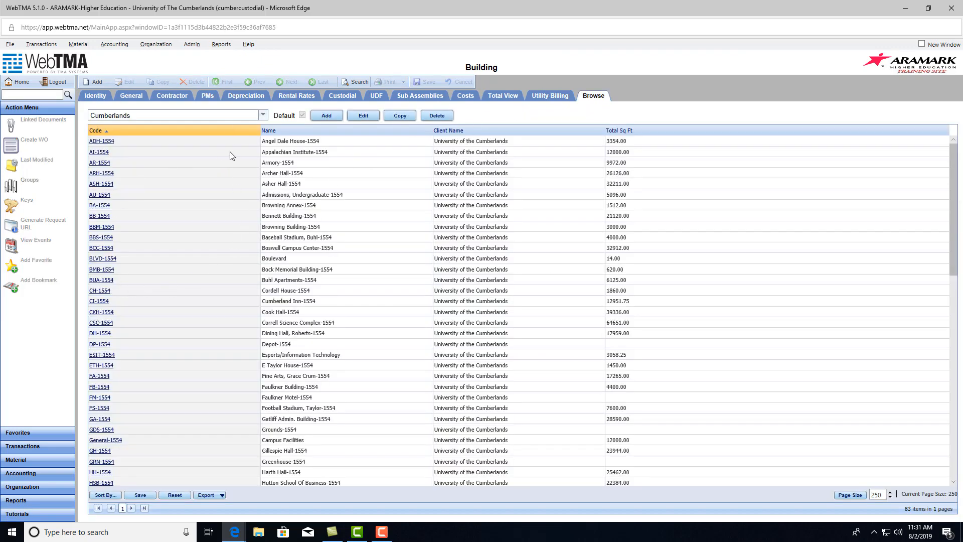
pyautogui.scroll(-5, 622, 332)
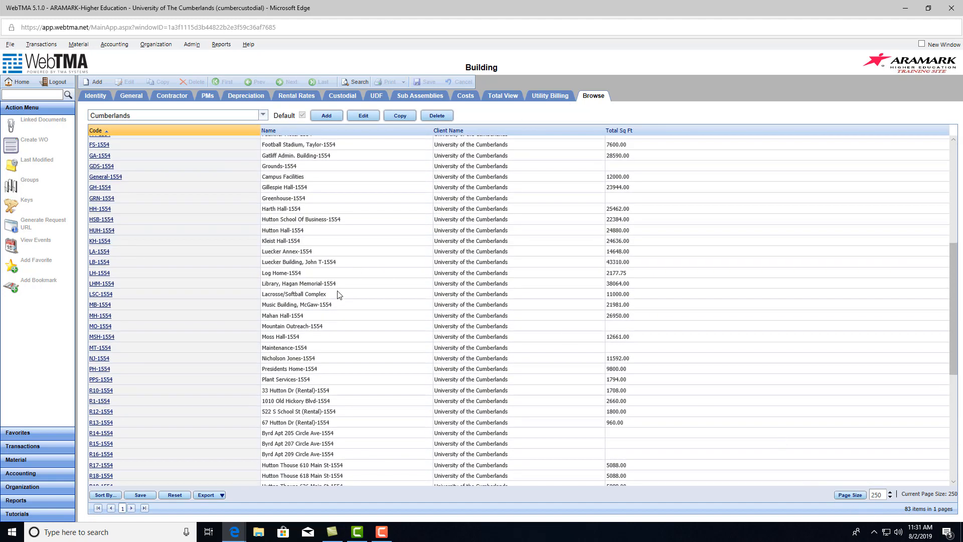
pyautogui.scroll(5, 337, 296)
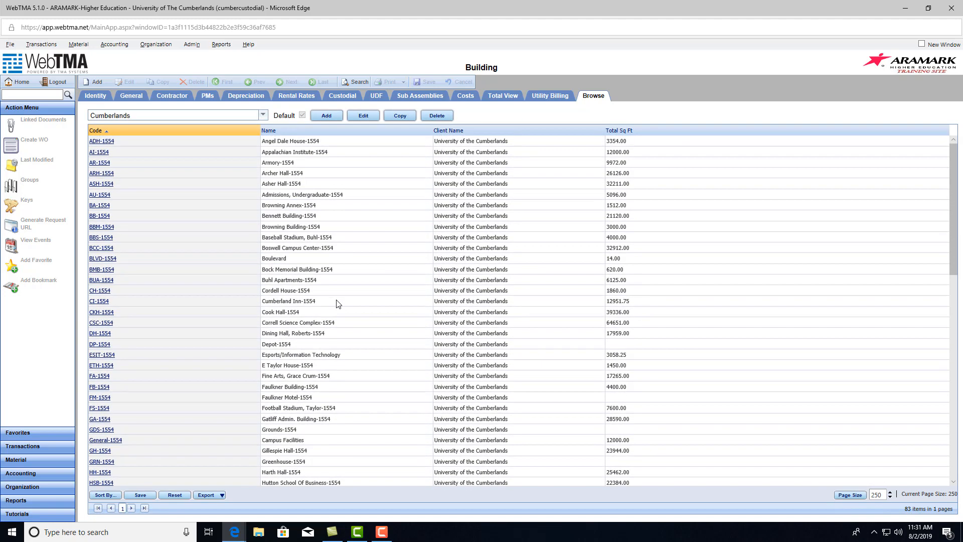
pyautogui.click(105, 144)
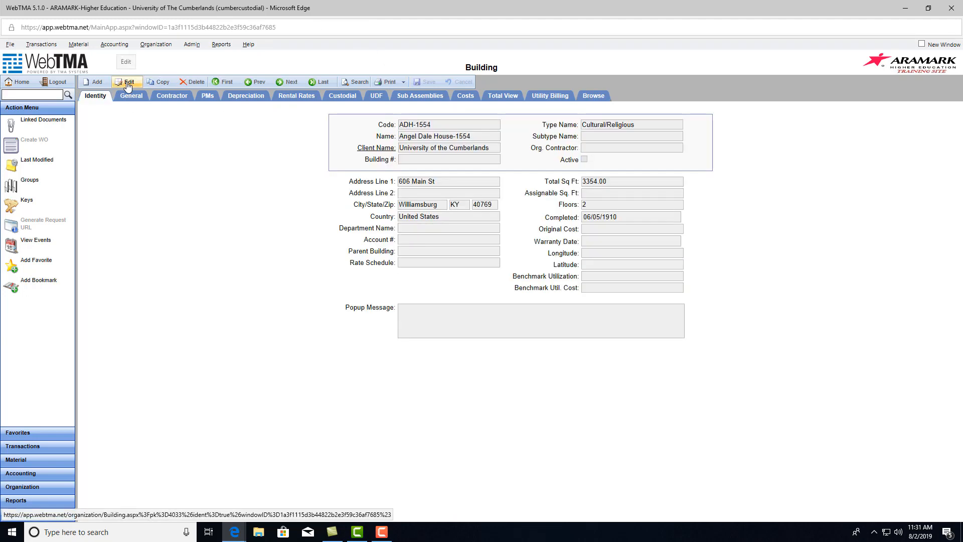
# Edit the ADH-1554 building record so Active is unchecked and save it.
pyautogui.click(127, 83)
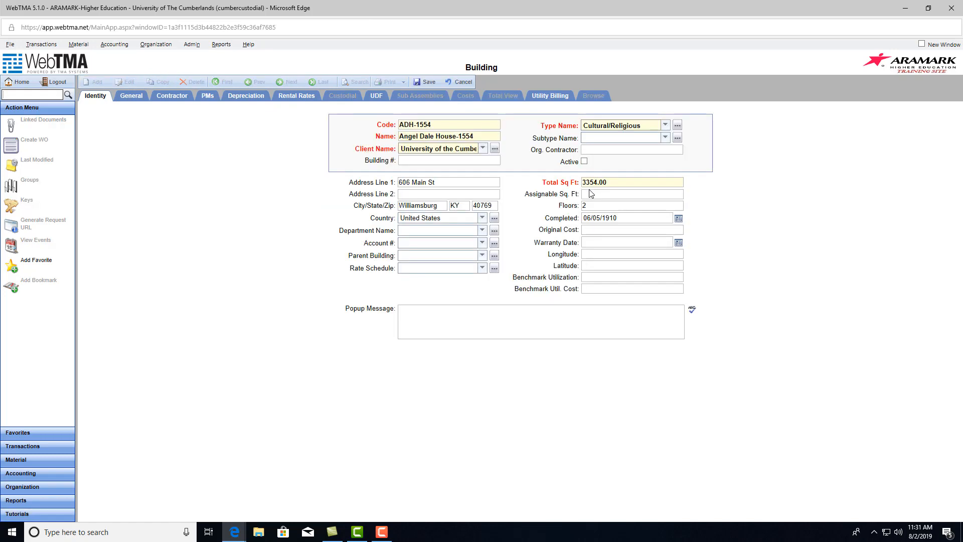
pyautogui.click(585, 161)
pyautogui.click(585, 162)
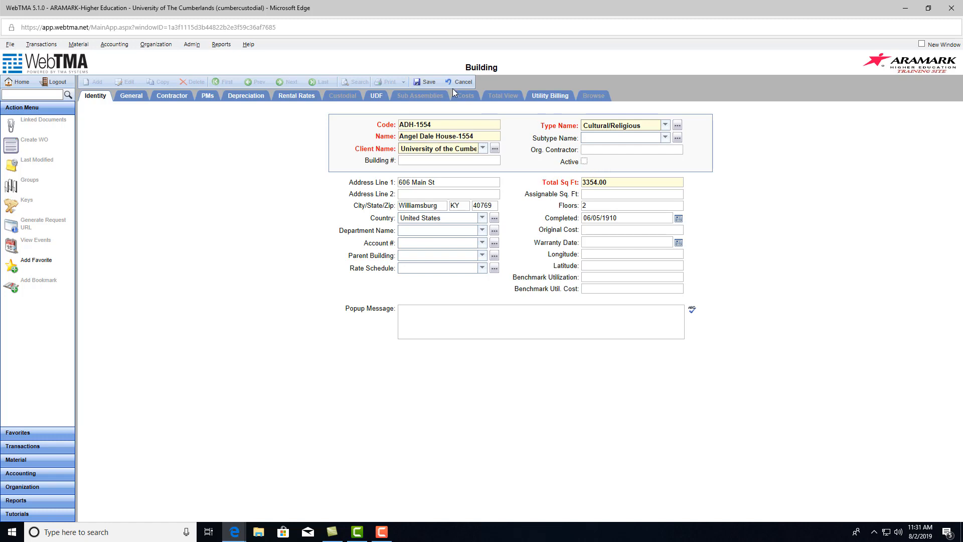
pyautogui.click(424, 83)
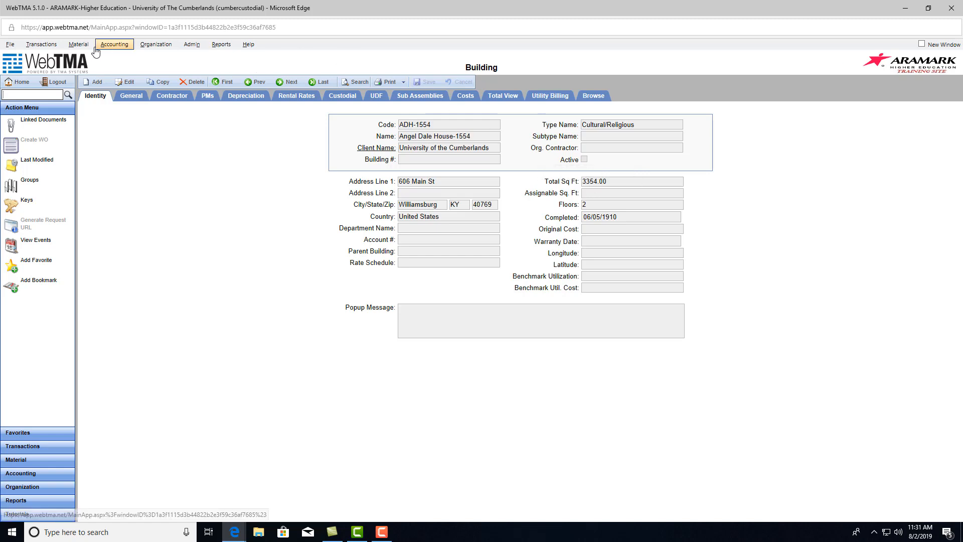
# Open the New Custodial Area / Template Mass Update and clear its existing query criteria.
pyautogui.click(40, 45)
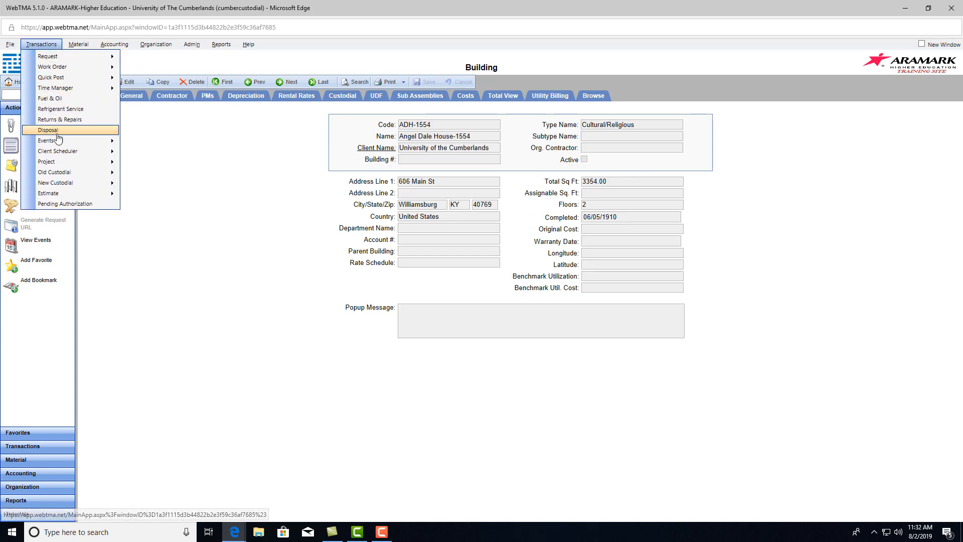
pyautogui.moveTo(67, 186)
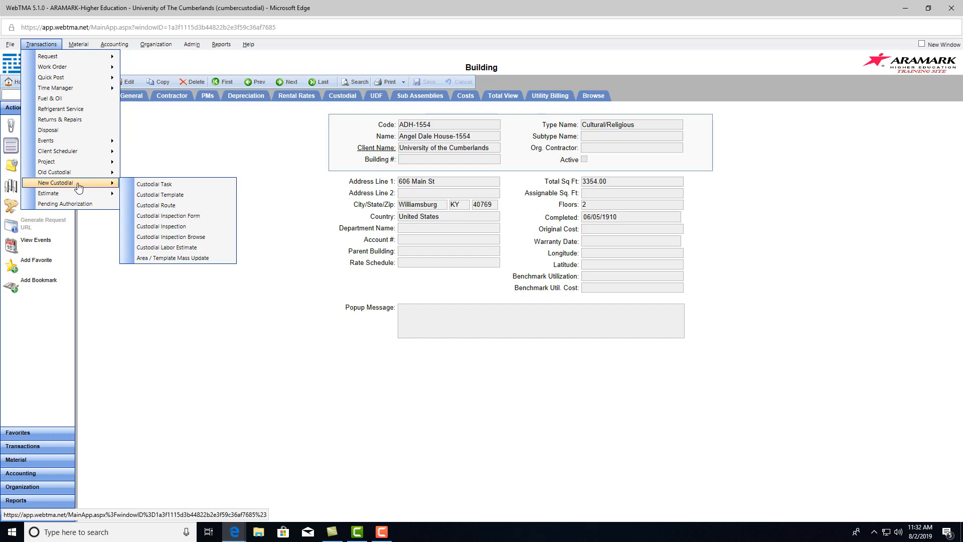
pyautogui.click(154, 259)
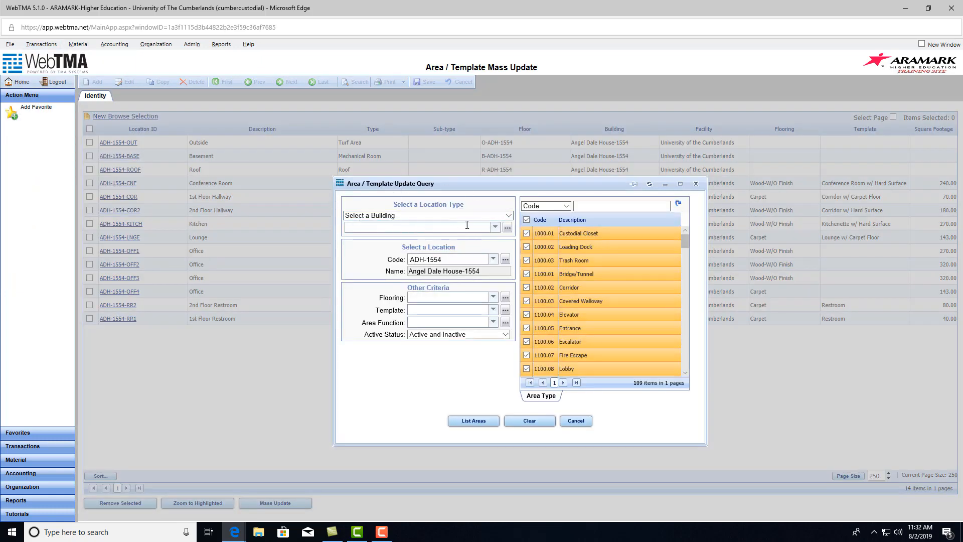
pyautogui.click(533, 423)
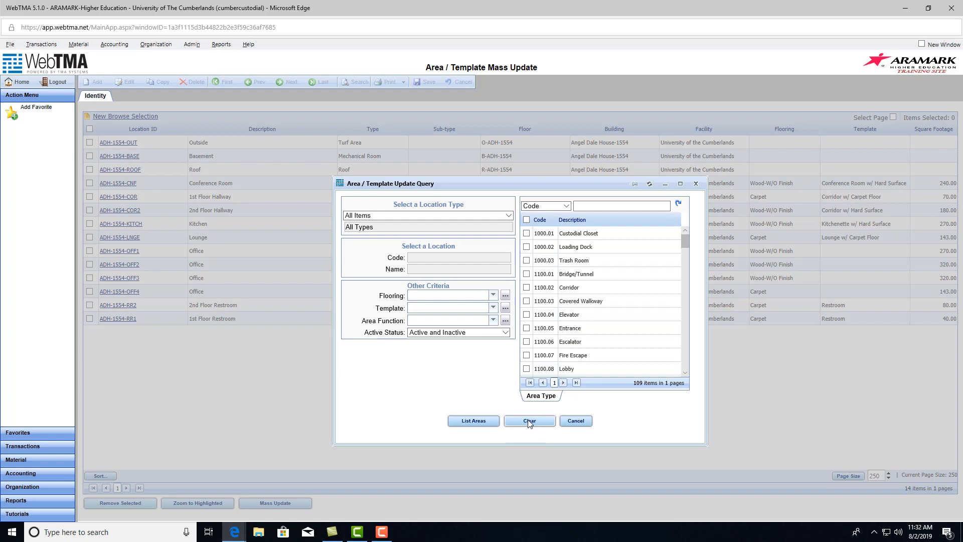
# Set the query's location type to Select a Building and its location code to ADH-1554.
pyautogui.click(428, 217)
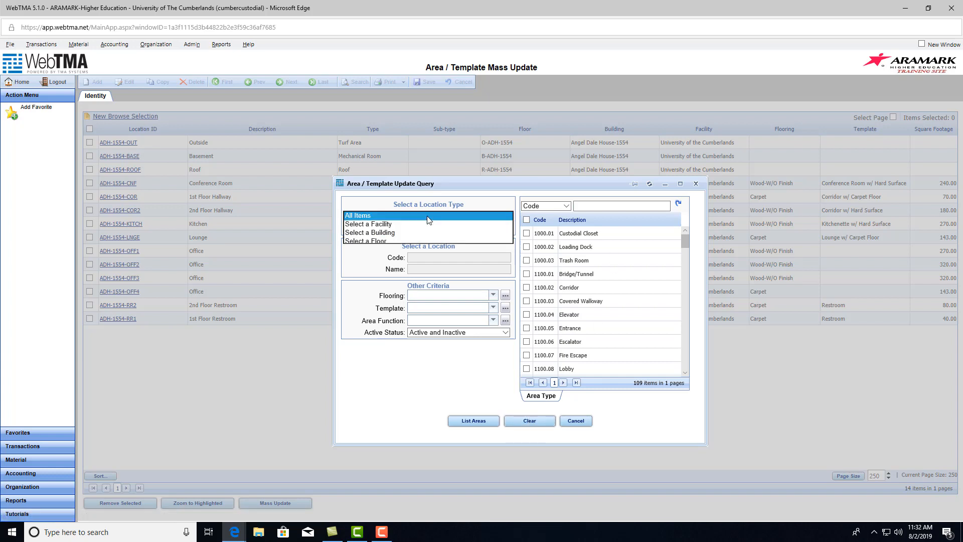
pyautogui.click(402, 233)
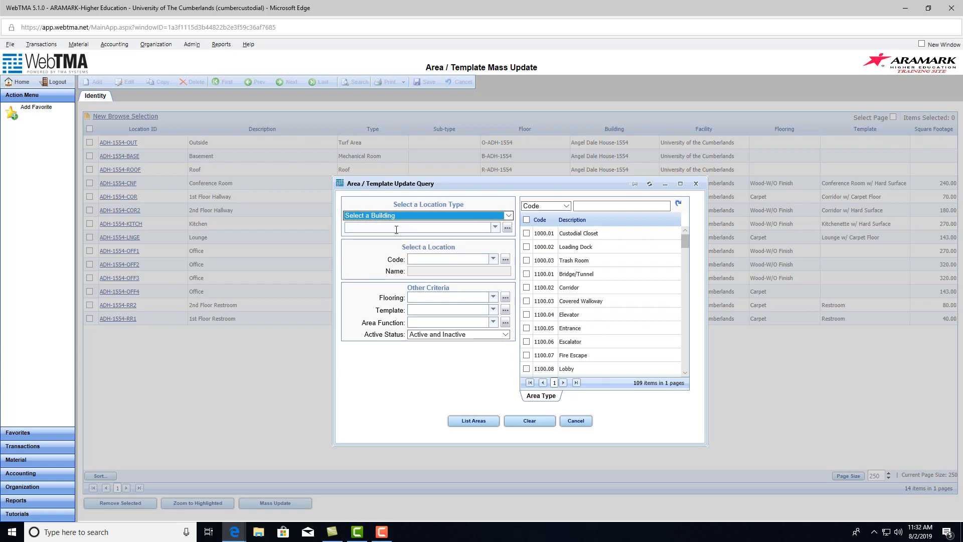
pyautogui.click(397, 229)
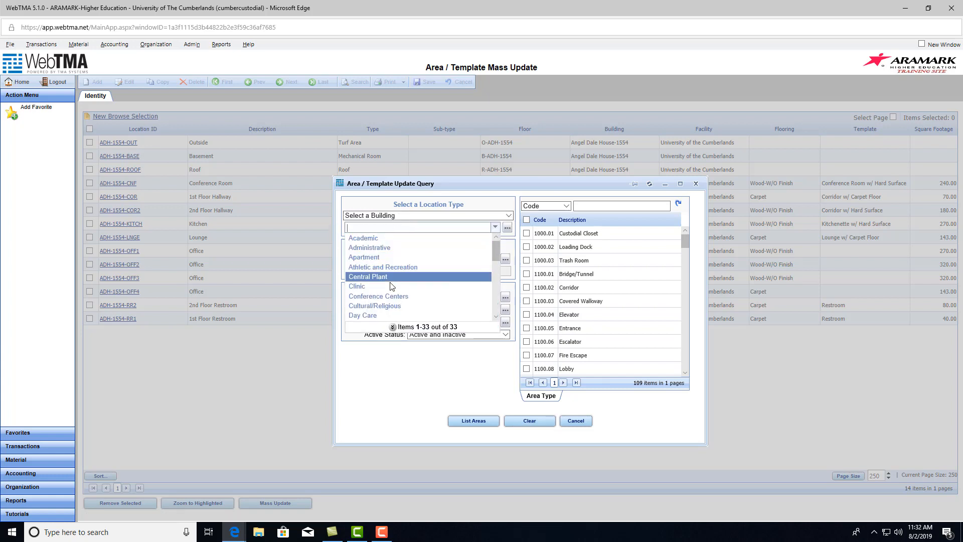
pyautogui.click(513, 199)
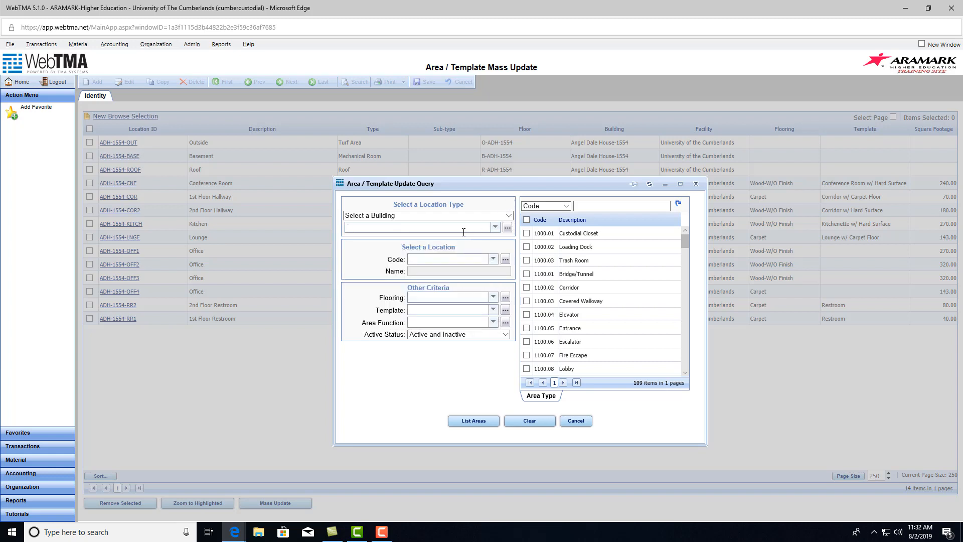
pyautogui.click(436, 258)
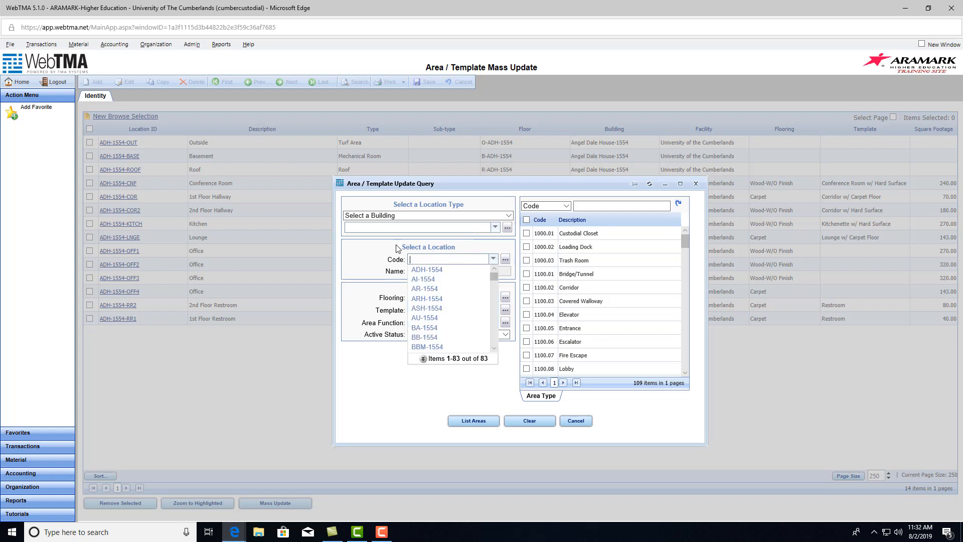
pyautogui.click(433, 270)
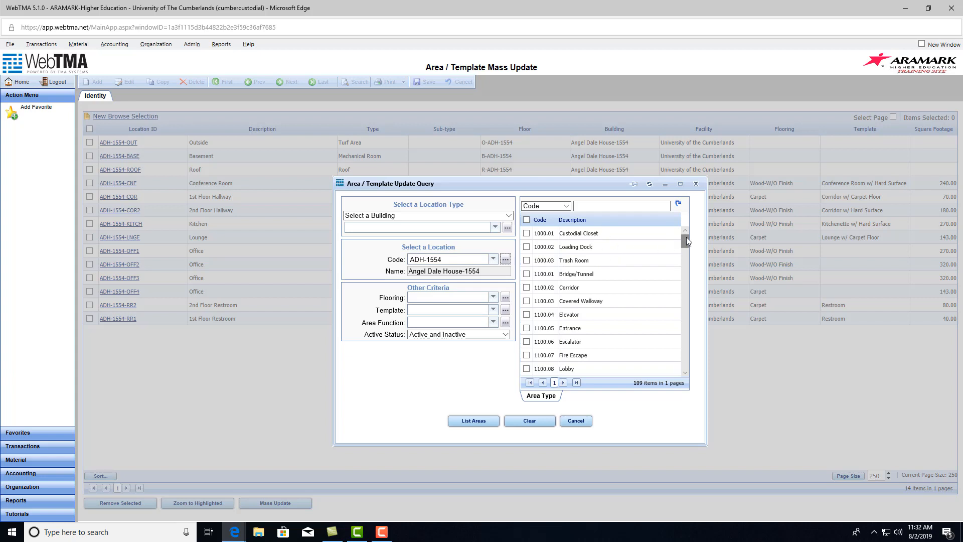
# Include all area types in the query, leave the flooring criterion empty, and list the matching areas.
pyautogui.moveTo(686, 241)
pyautogui.mouseDown()
pyautogui.moveTo(686, 266)
pyautogui.moveTo(686, 235)
pyautogui.mouseUp()
pyautogui.click(527, 221)
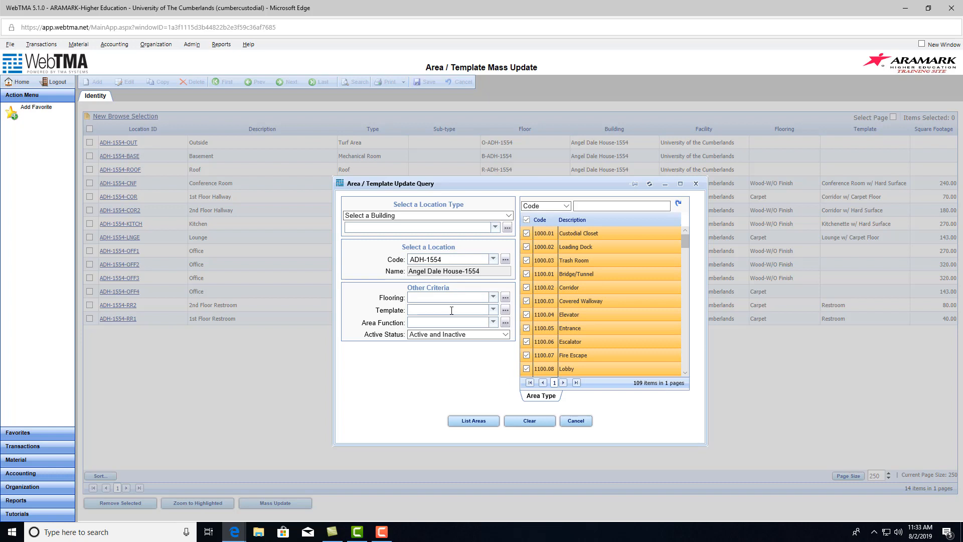
pyautogui.click(434, 298)
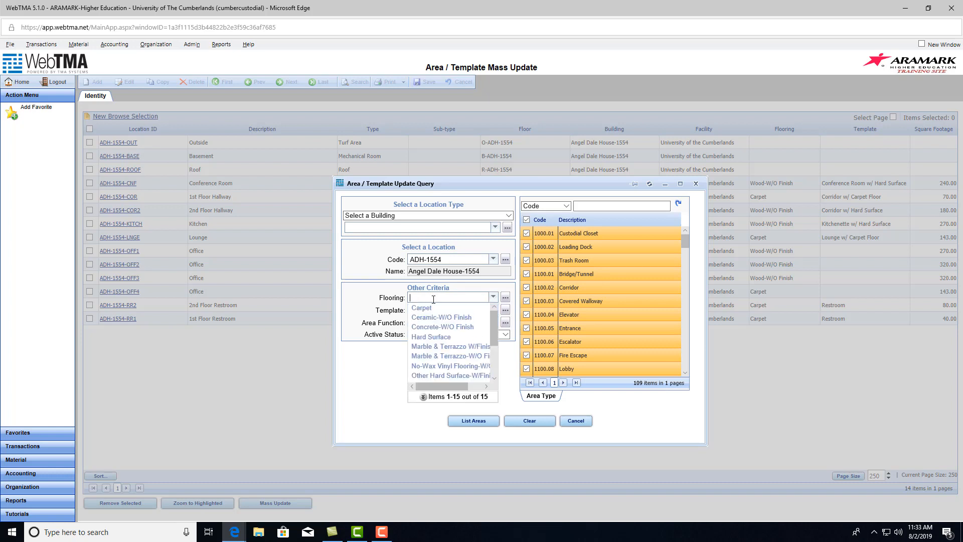
pyautogui.click(383, 365)
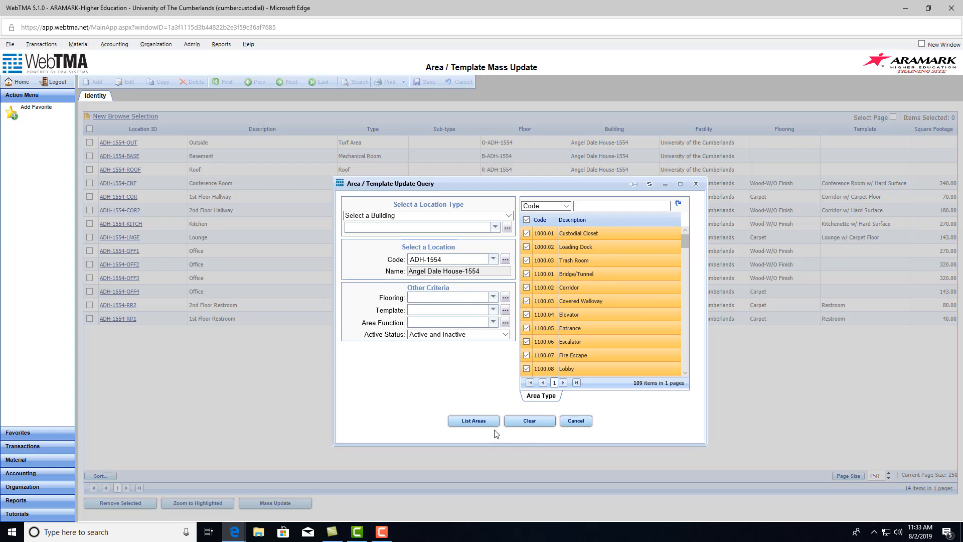
pyautogui.click(474, 421)
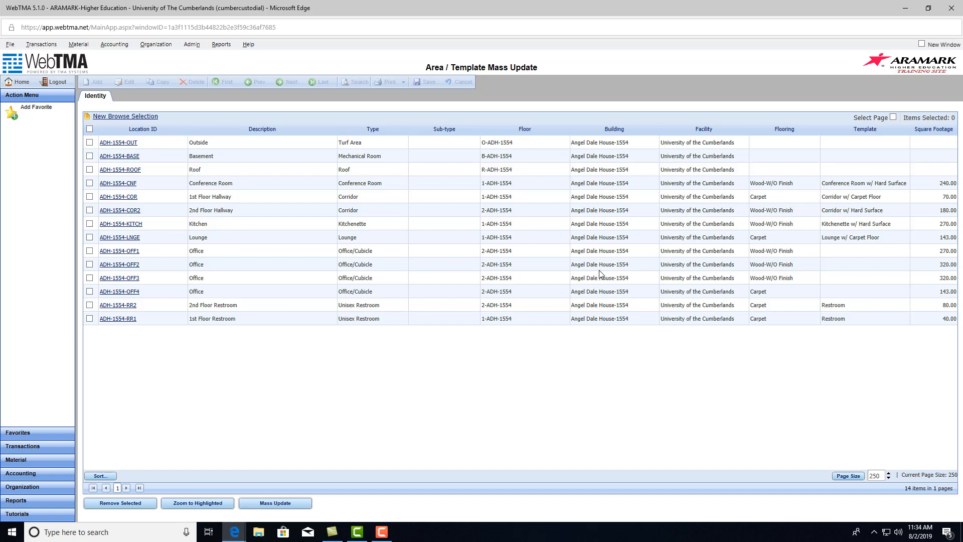
# Mass update all listed ADH-1554 areas with the Active field included and its new value unchecked.
pyautogui.click(89, 130)
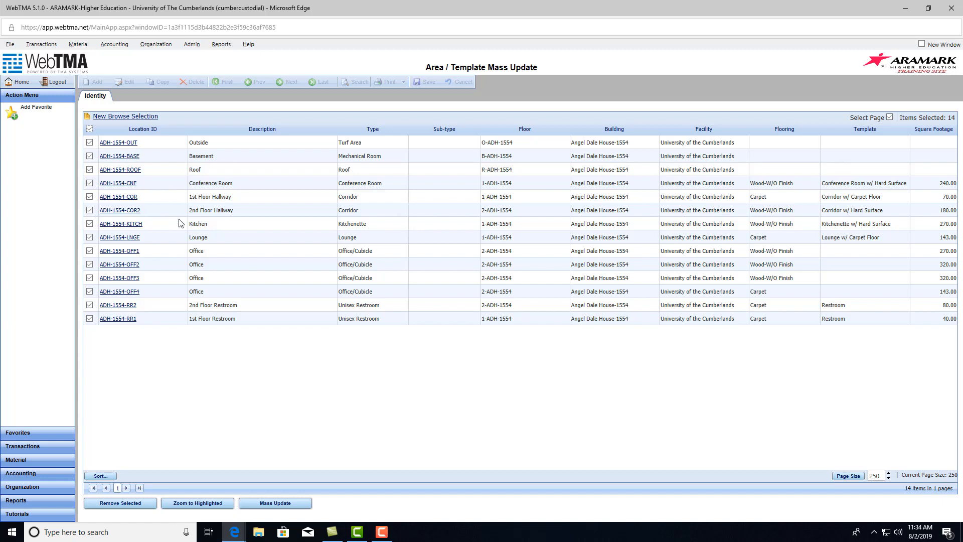
pyautogui.click(277, 504)
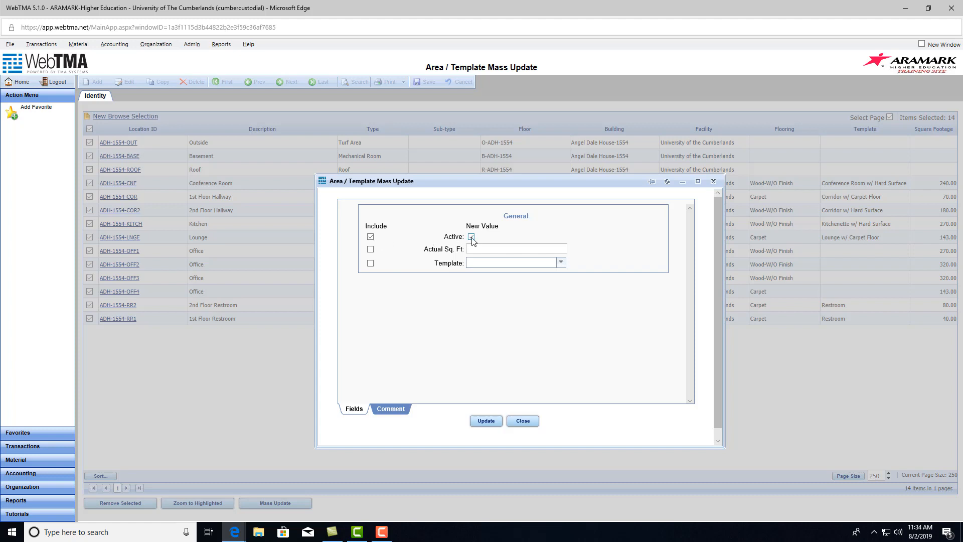
pyautogui.click(471, 238)
pyautogui.click(472, 238)
pyautogui.moveTo(467, 226); pyautogui.dragTo(500, 225)
pyautogui.click(507, 231)
pyautogui.click(486, 421)
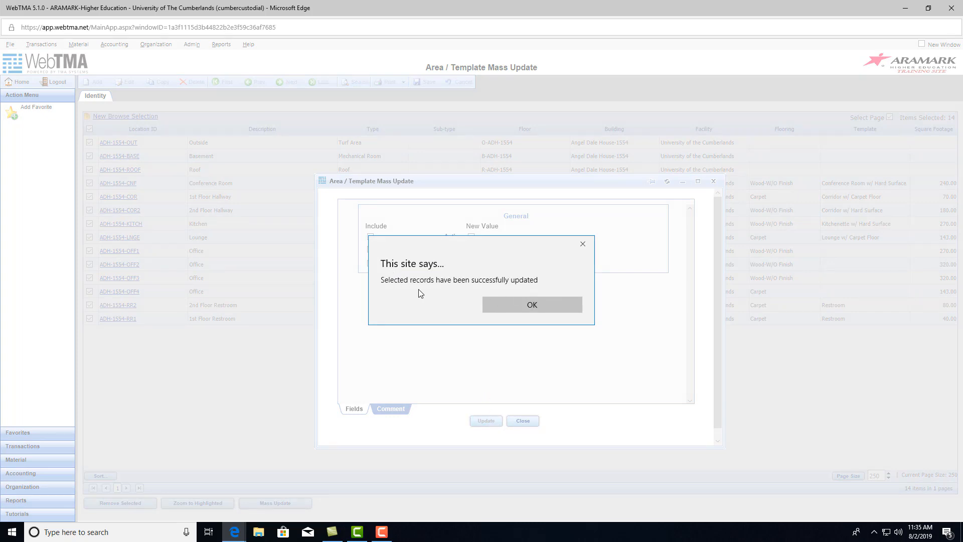
pyautogui.click(535, 308)
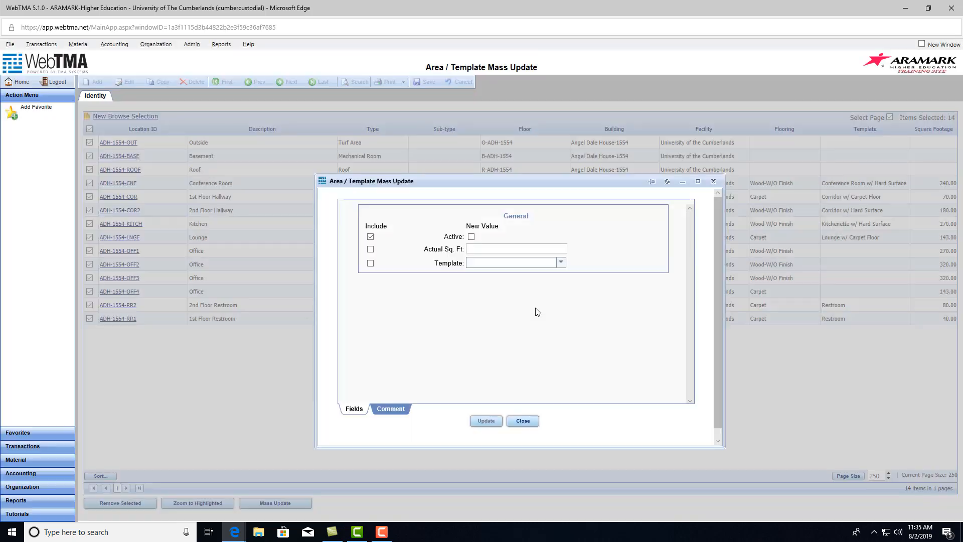
pyautogui.click(714, 182)
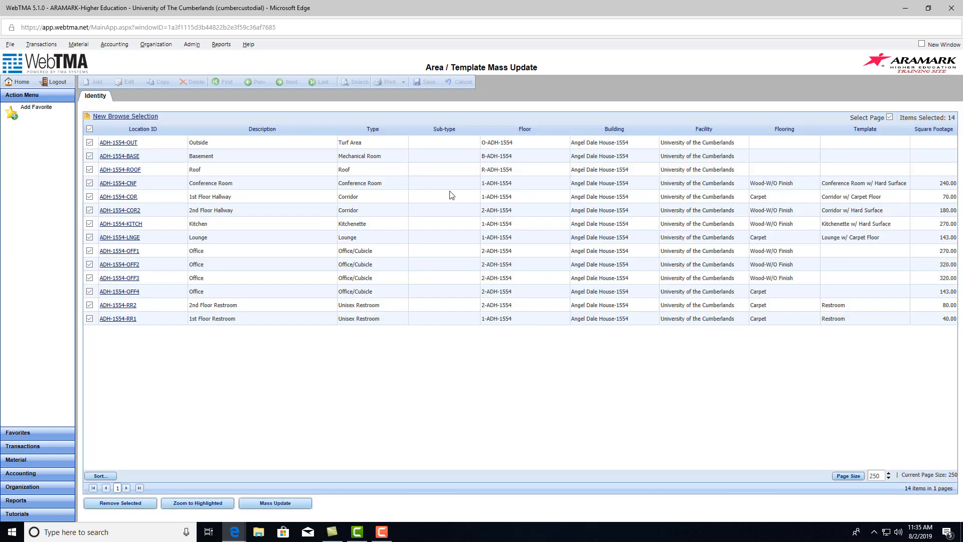
# Inspect the Active status in the ADH-1554-ROOF area record and close its window.
pyautogui.click(123, 174)
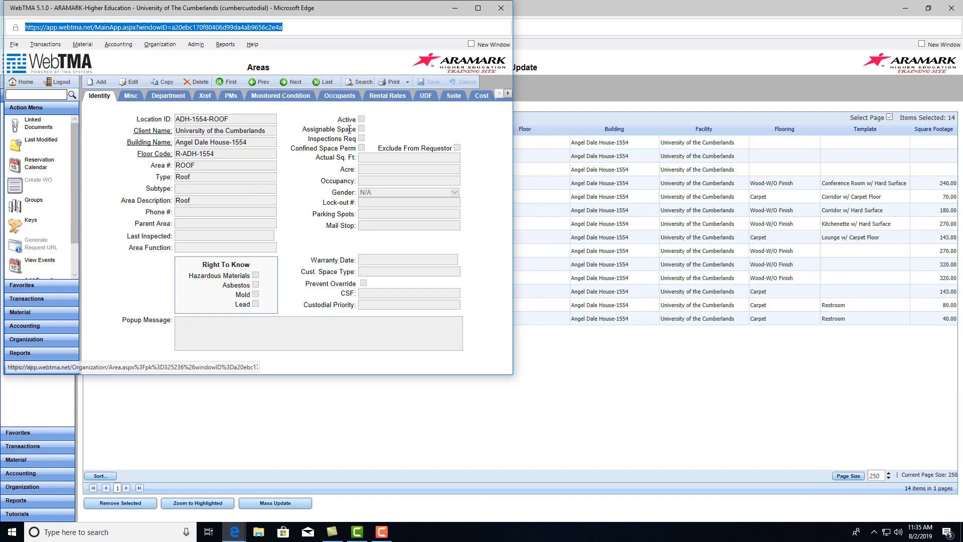
pyautogui.moveTo(420, 10); pyautogui.dragTo(615, 282)
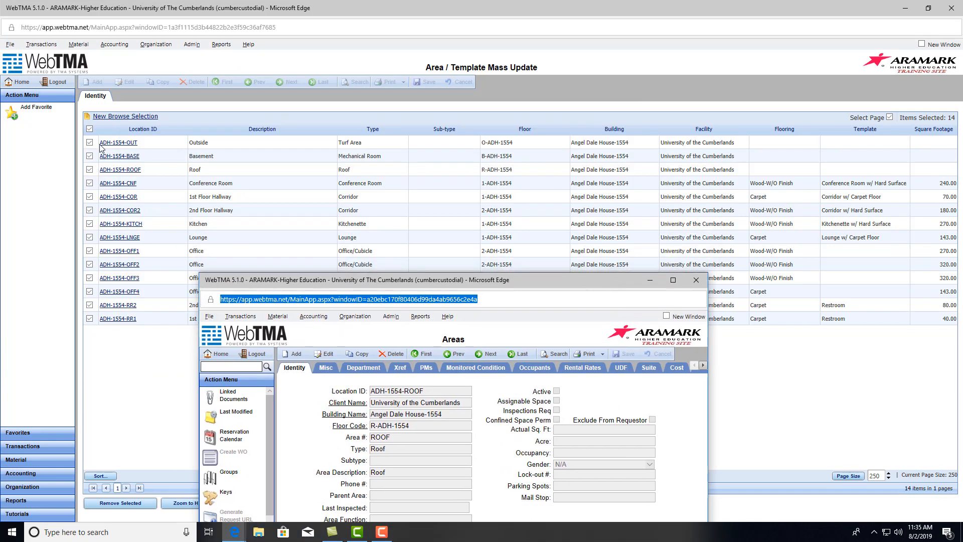
pyautogui.moveTo(553, 283); pyautogui.dragTo(544, 118)
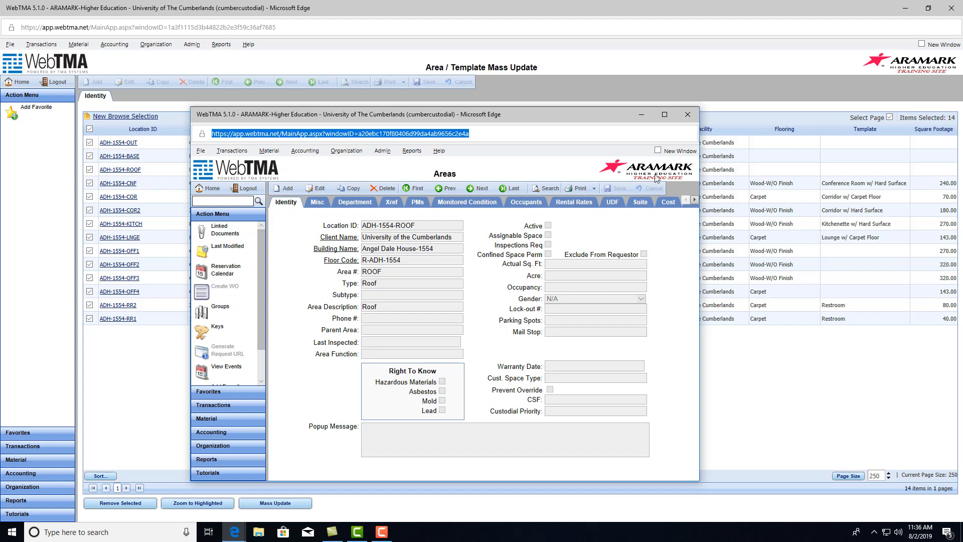
pyautogui.click(688, 115)
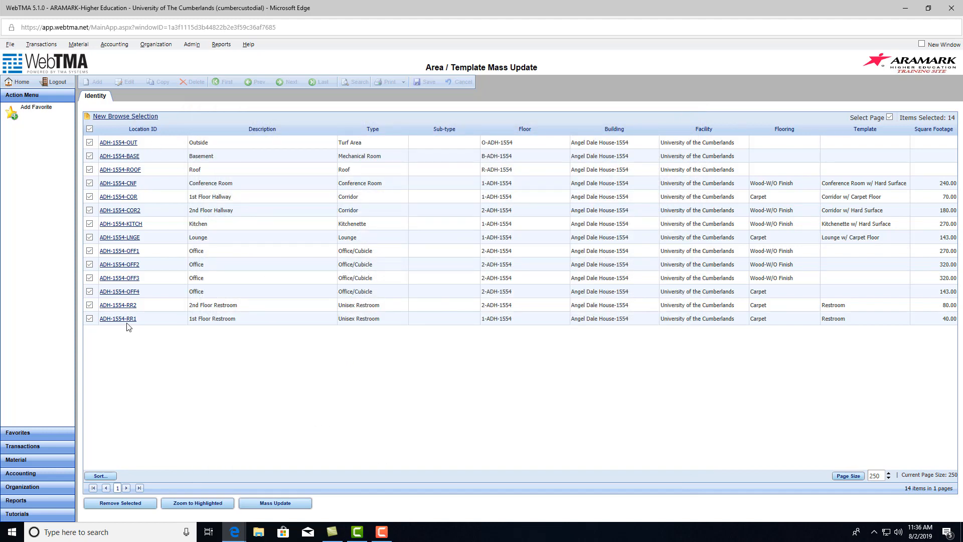
# Run the mass update again on the selected areas, including Active with an unchecked new value.
pyautogui.click(267, 506)
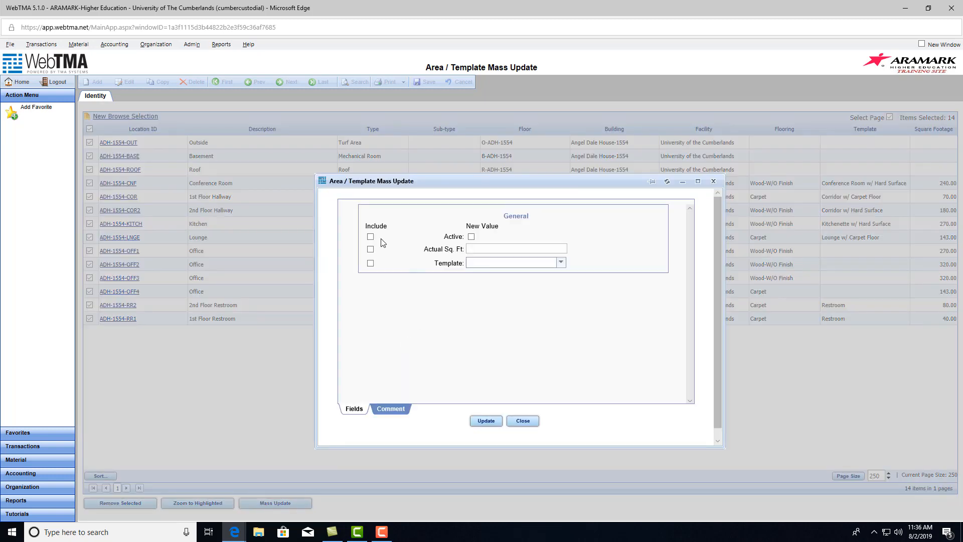
pyautogui.click(370, 237)
pyautogui.click(483, 420)
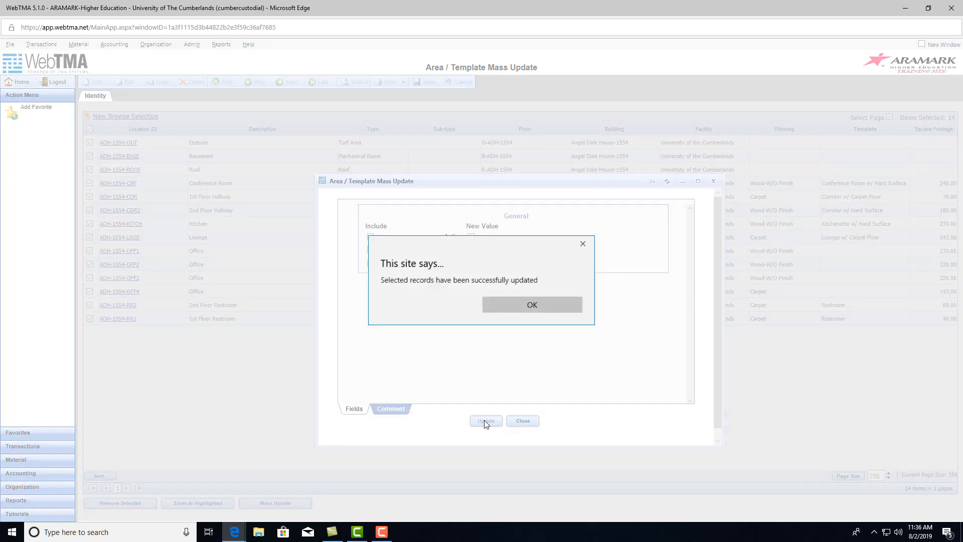
pyautogui.click(531, 304)
pyautogui.click(519, 421)
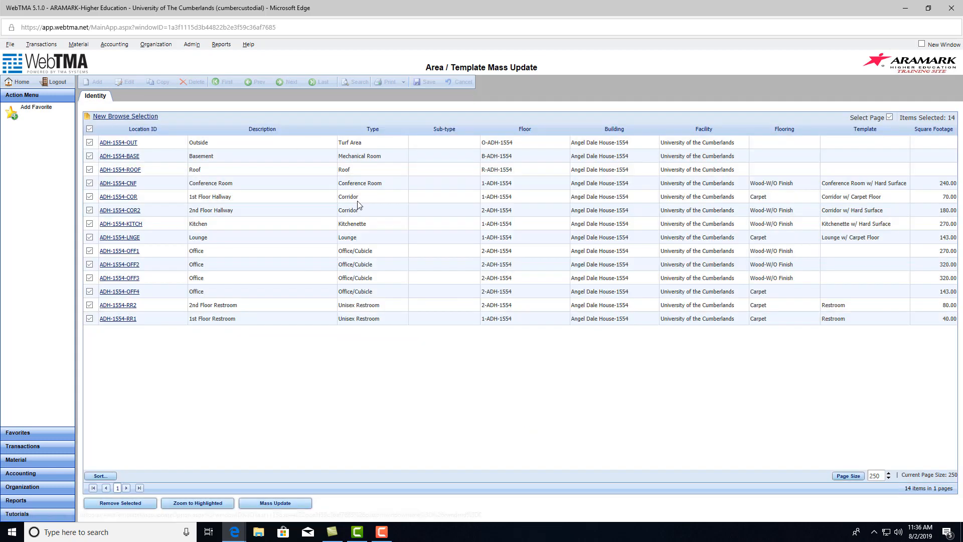
# Reopen the ADH-1554-ROOF area record to check its Active status.
pyautogui.click(126, 171)
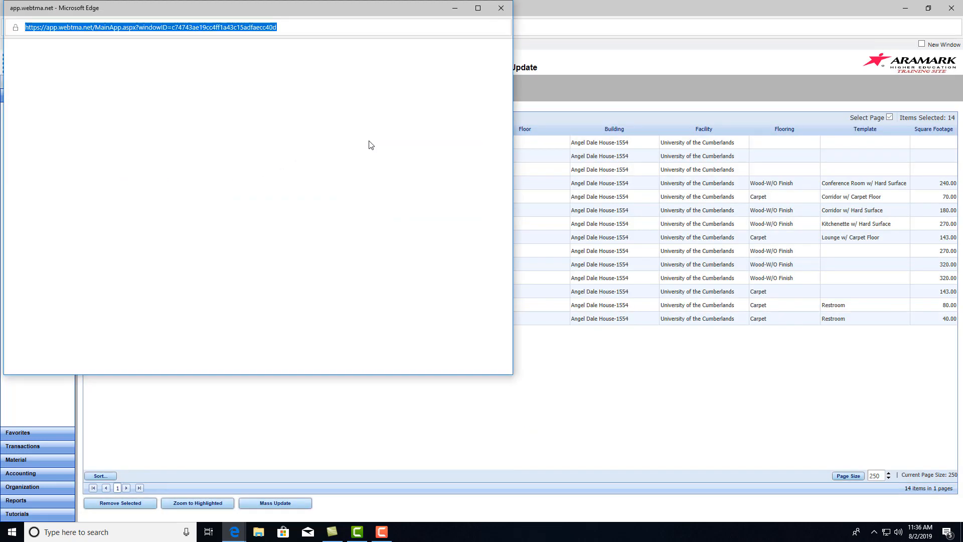